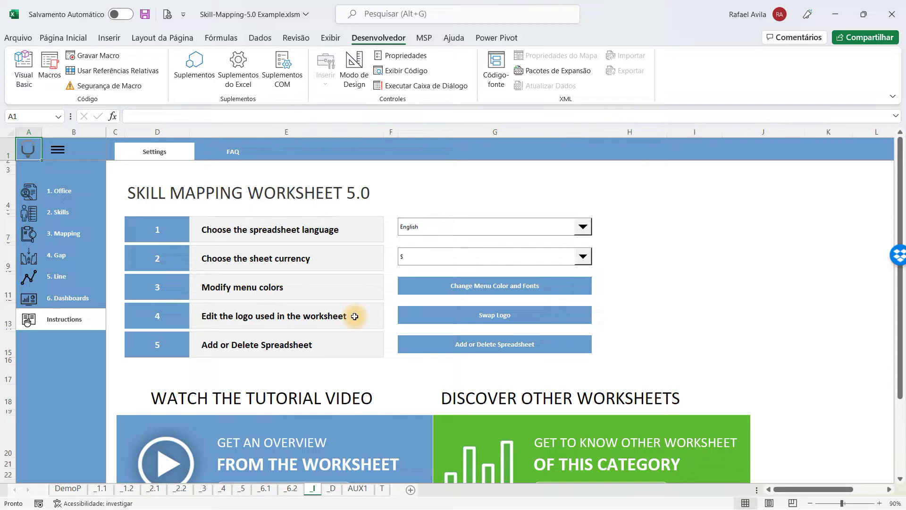
# Step: Start and cancel a logo replacement, then bring up the 1.2 Office list of roles and departments
pyautogui.click(460, 322)
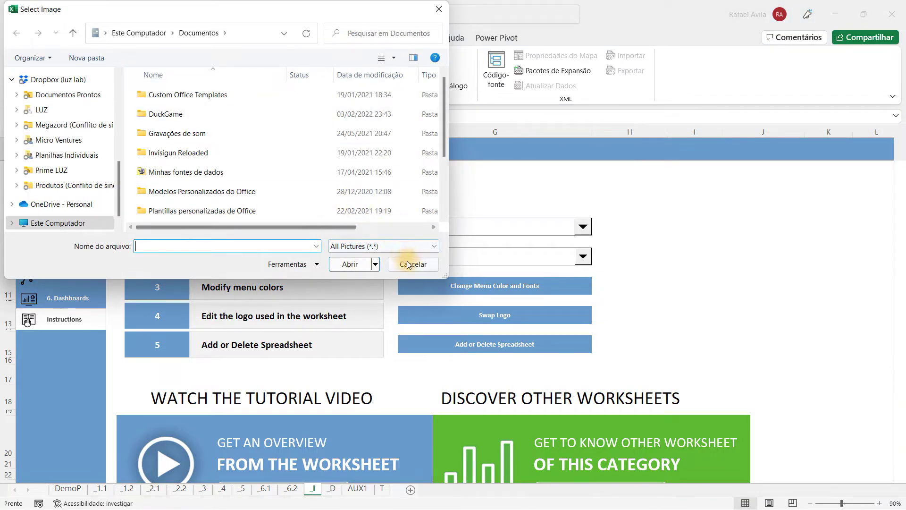
pyautogui.click(413, 264)
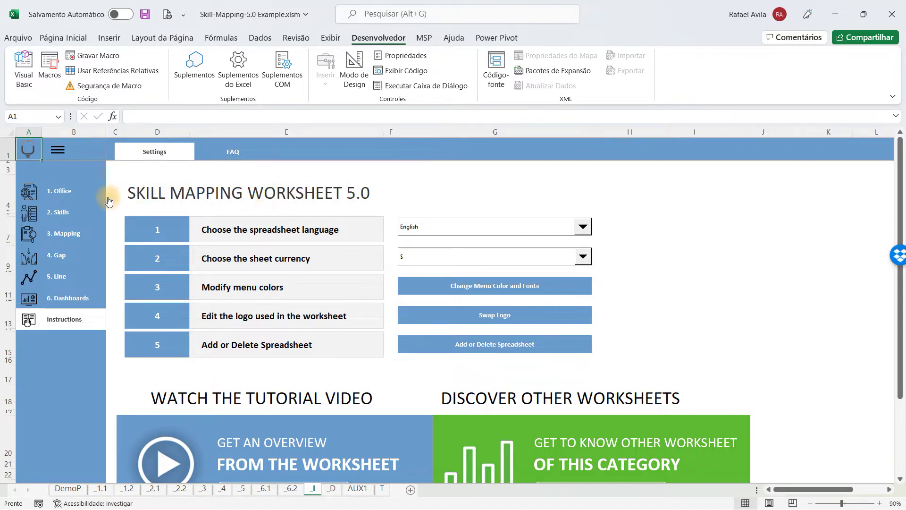
pyautogui.click(73, 199)
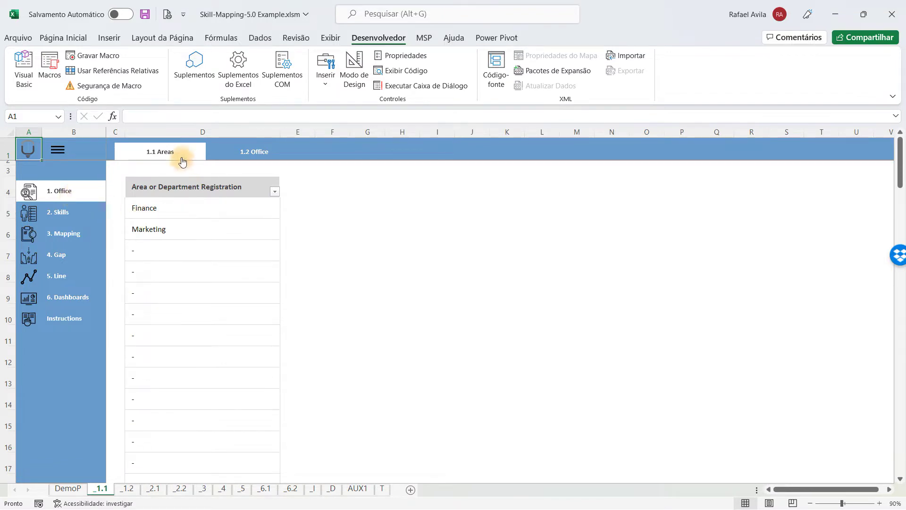
pyautogui.click(254, 160)
pyautogui.click(251, 154)
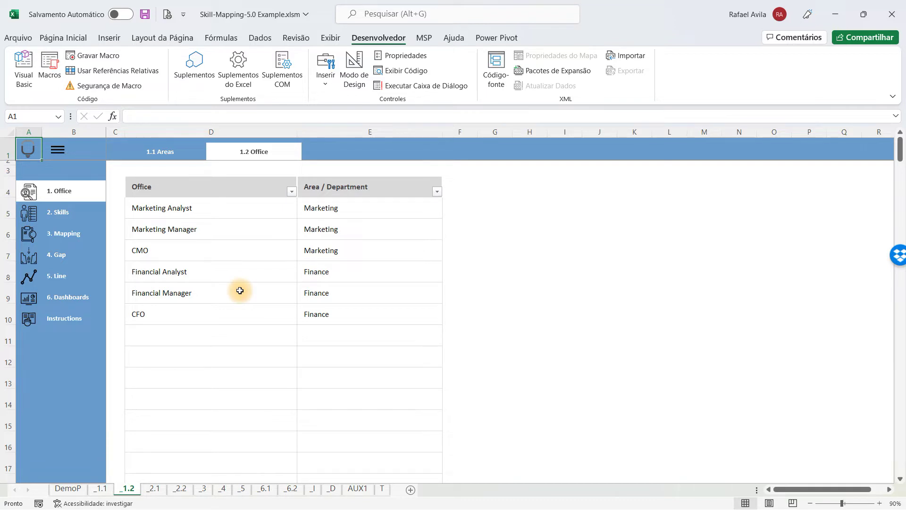
# Step: On the 2.1 Skills sheet, review Skill 1 and its Technical, Behavioral and Strategic types
pyautogui.click(72, 214)
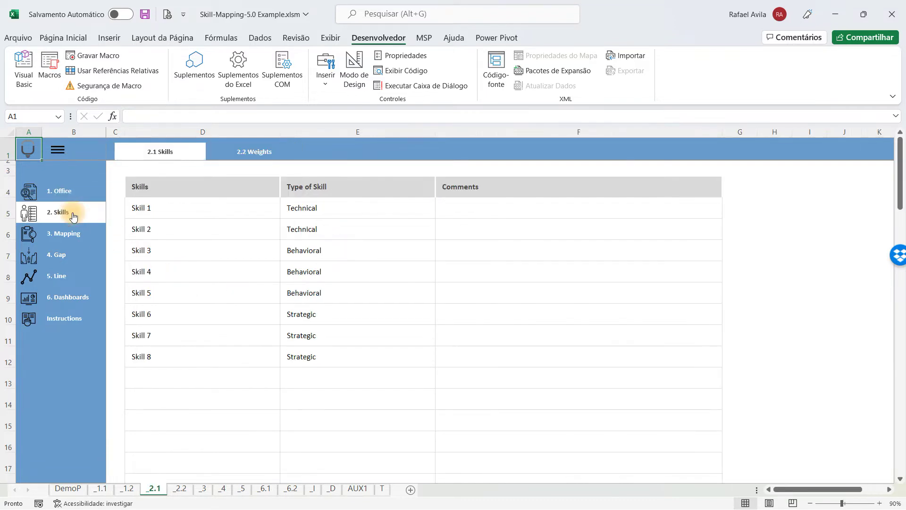
pyautogui.click(205, 209)
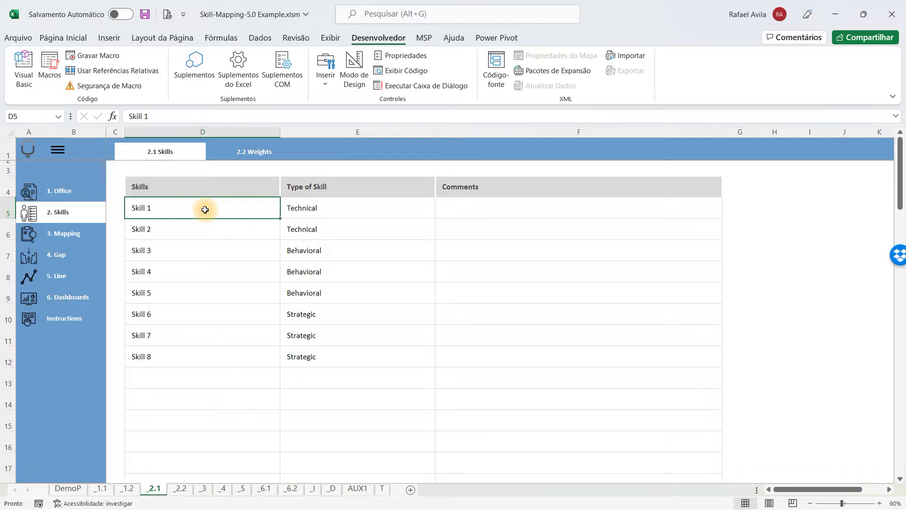
pyautogui.click(408, 208)
pyautogui.click(380, 252)
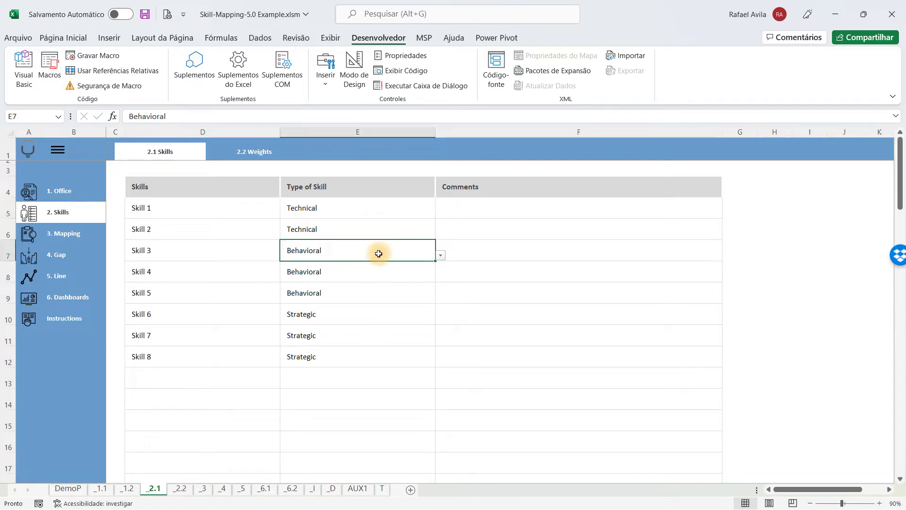
pyautogui.click(355, 327)
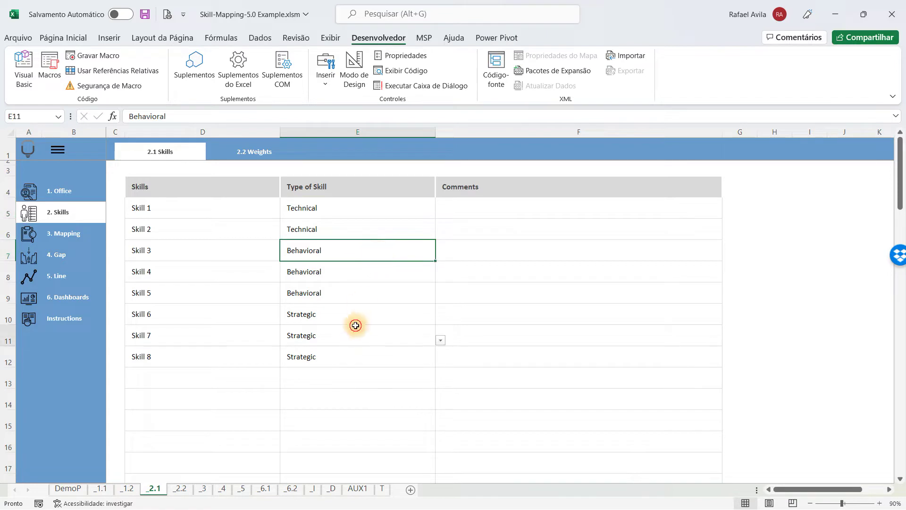
pyautogui.click(198, 212)
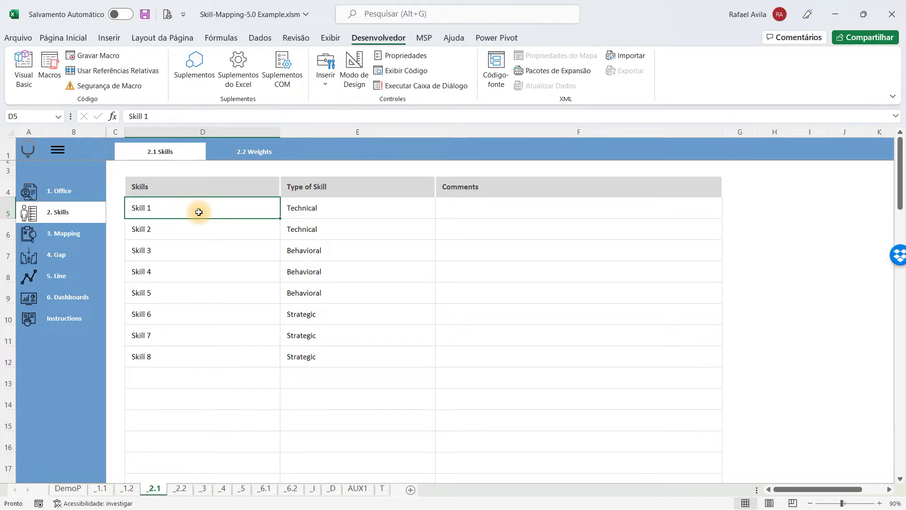
# Step: Enter Excel in D5 and Maintenance in D6 as the first two skill names
pyautogui.write('Excel')
pyautogui.press('Return')
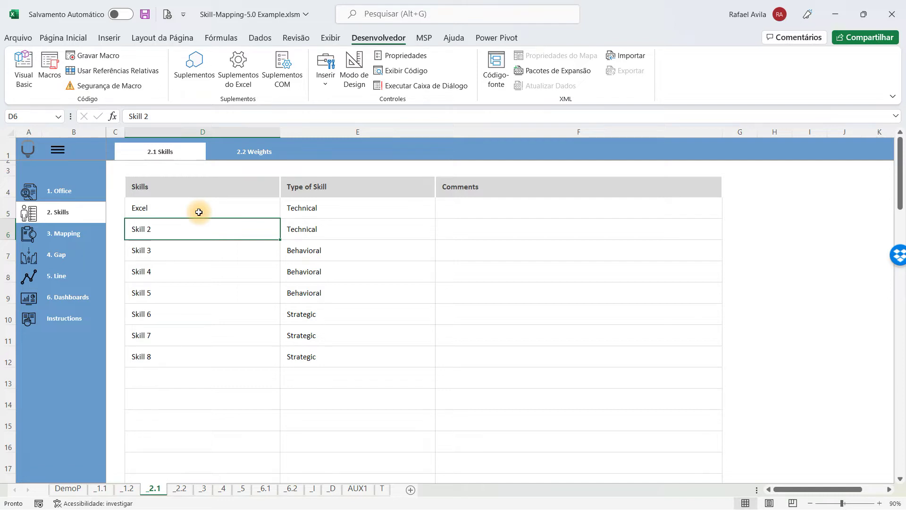
pyautogui.write('Maintenance')
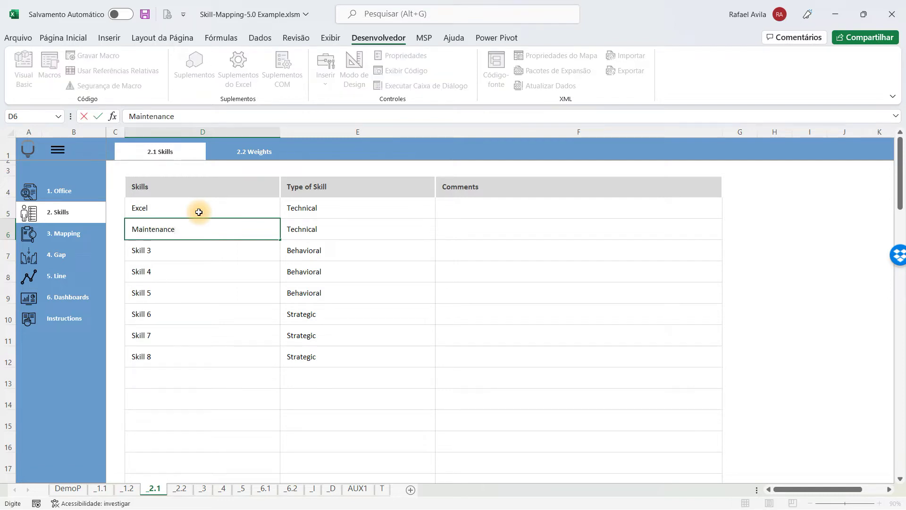
pyautogui.press('Return')
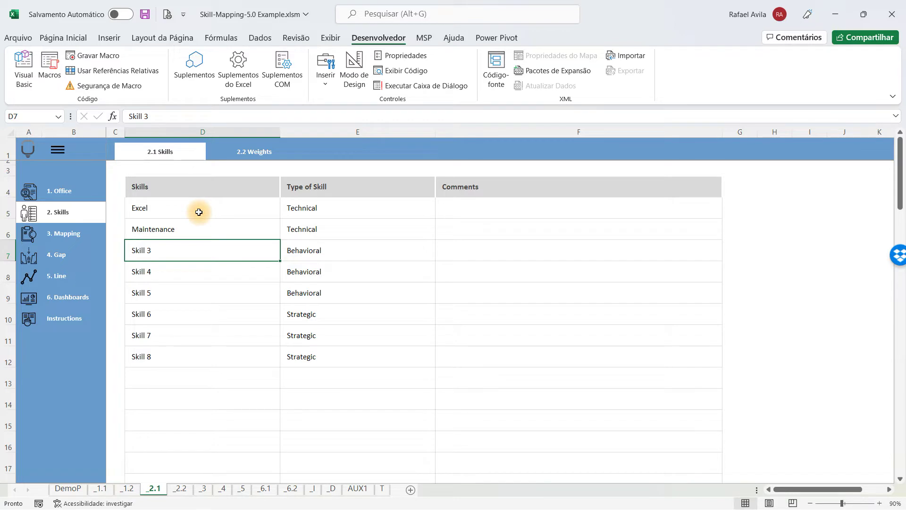
# Step: Rename the next two skills to Teamwork and Initiative in D7 and D8
pyautogui.write('Teamwork')
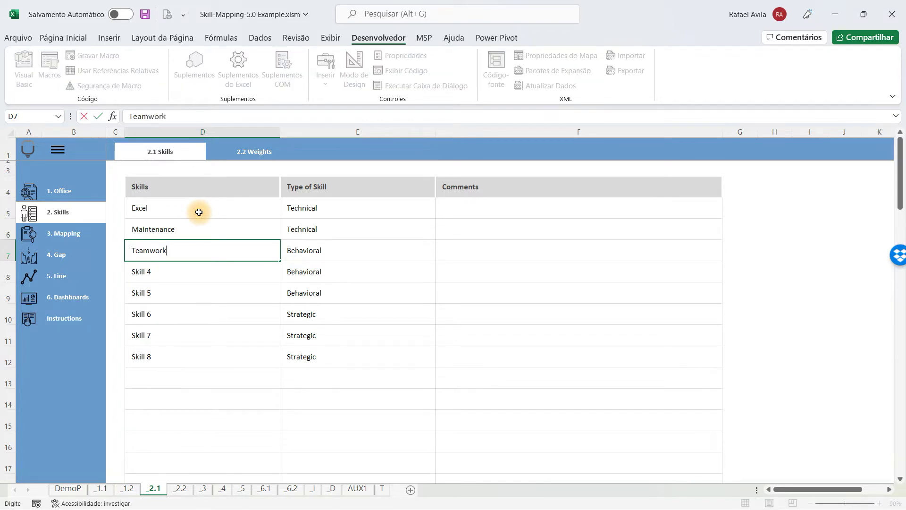
pyautogui.press('Return')
pyautogui.write('Ini')
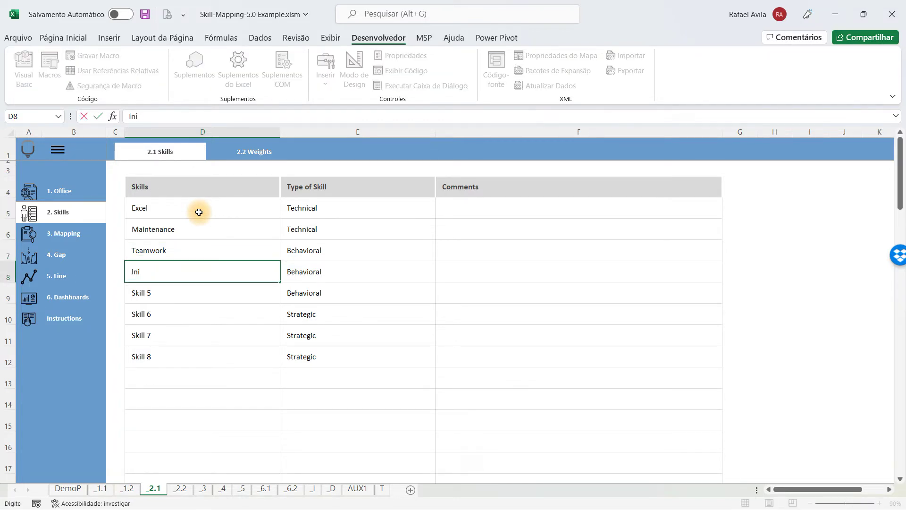
pyautogui.write('tiative')
pyautogui.press('Return')
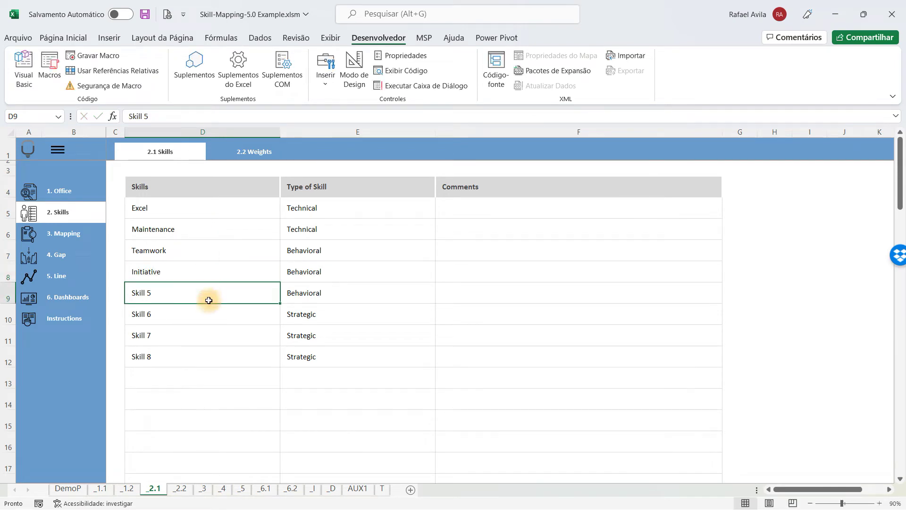
# Step: Rename Skill 6 and 7 to Management and Decision Making, then show the 2.2 Weights table
pyautogui.click(210, 309)
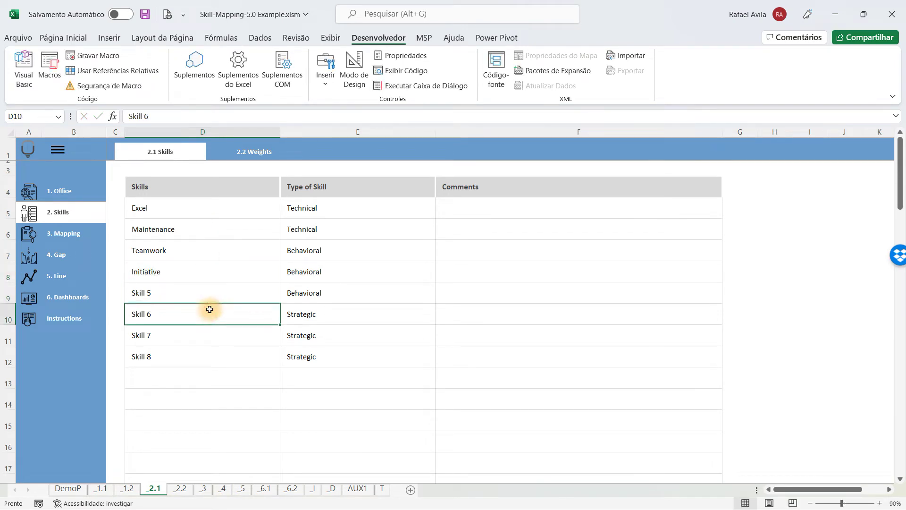
pyautogui.write('Management')
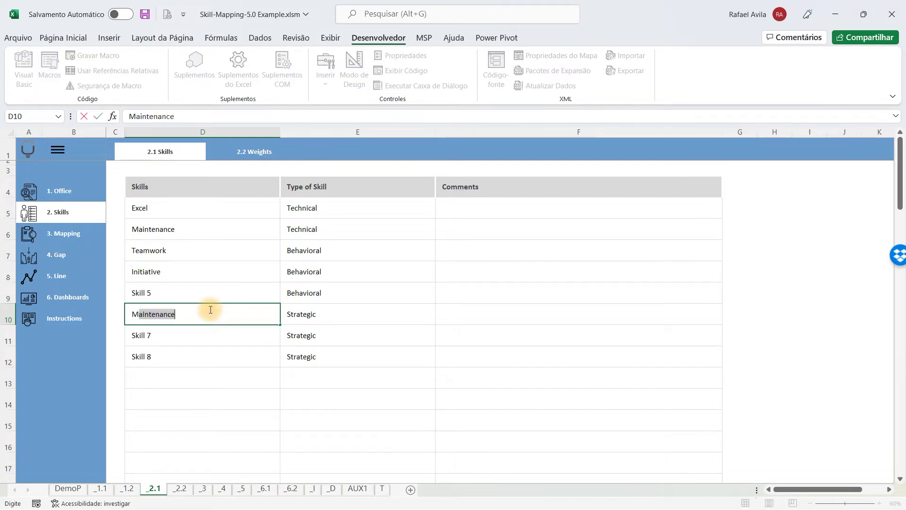
pyautogui.press('Return')
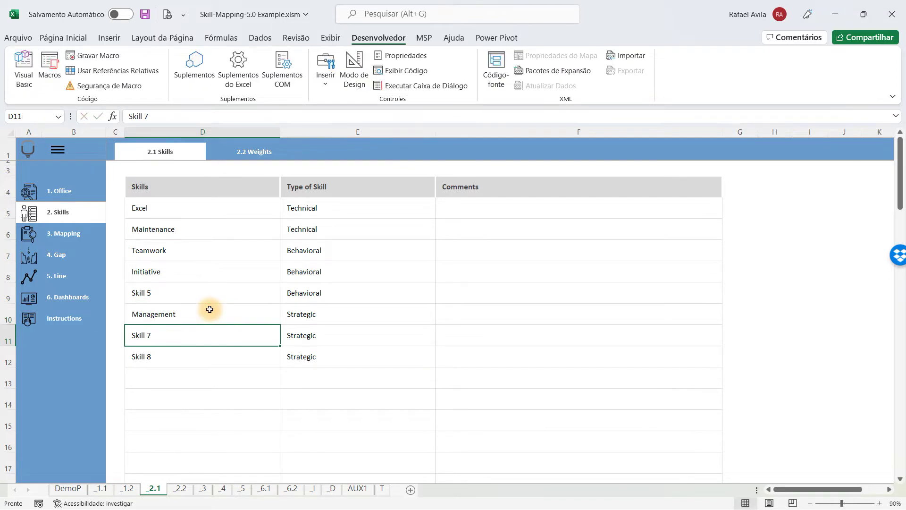
pyautogui.write('Decisi')
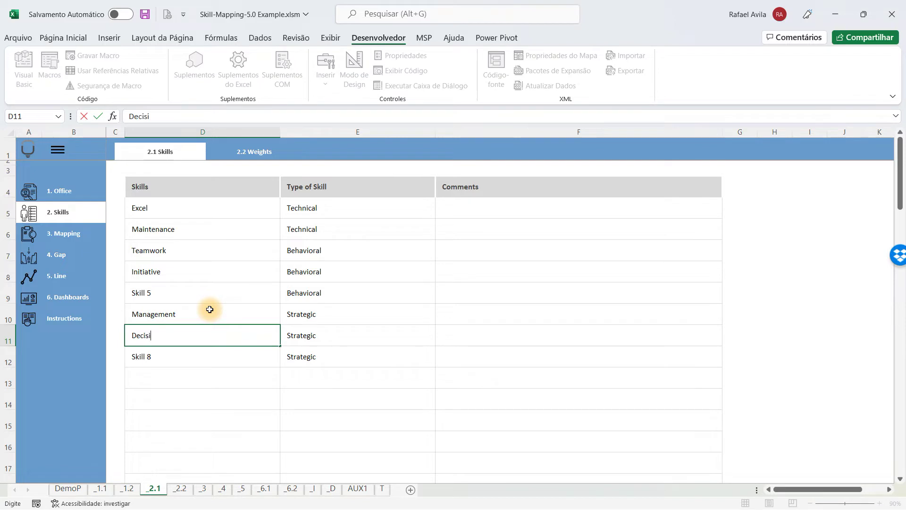
pyautogui.write('on Making')
pyautogui.press('Return')
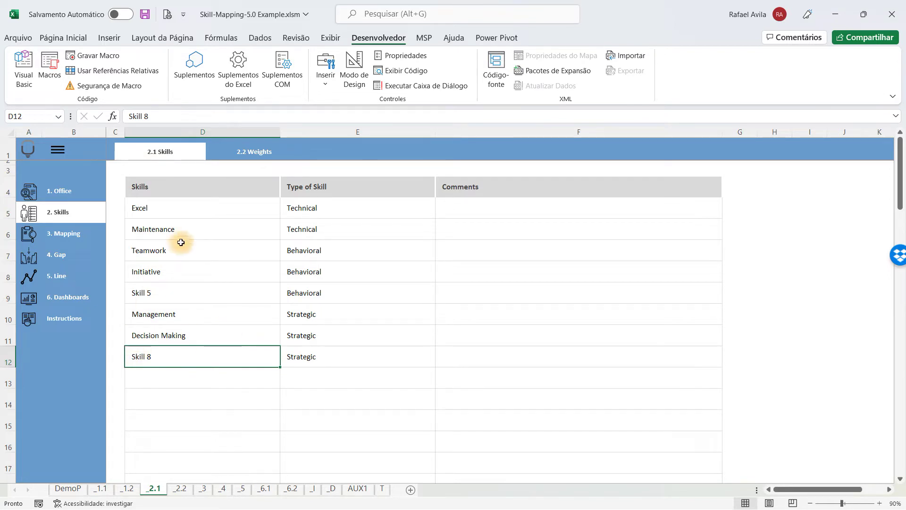
pyautogui.click(257, 161)
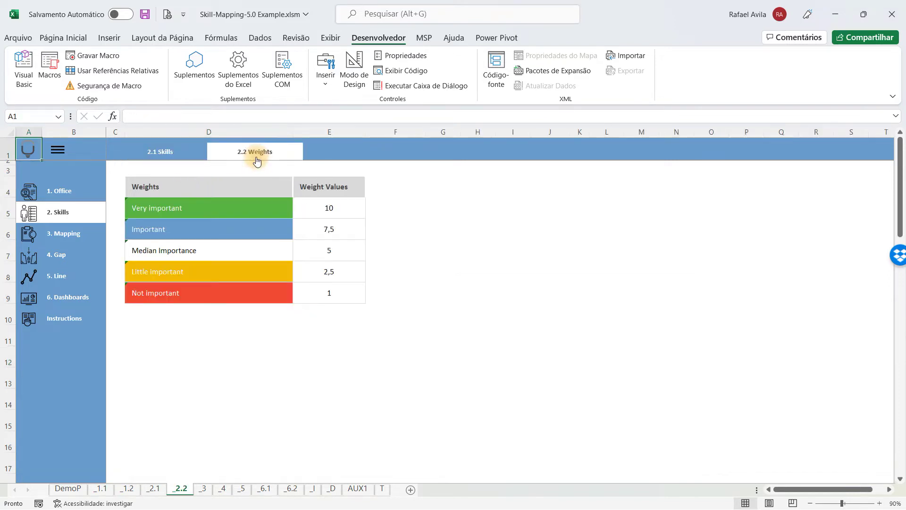
pyautogui.click(343, 208)
pyautogui.click(343, 230)
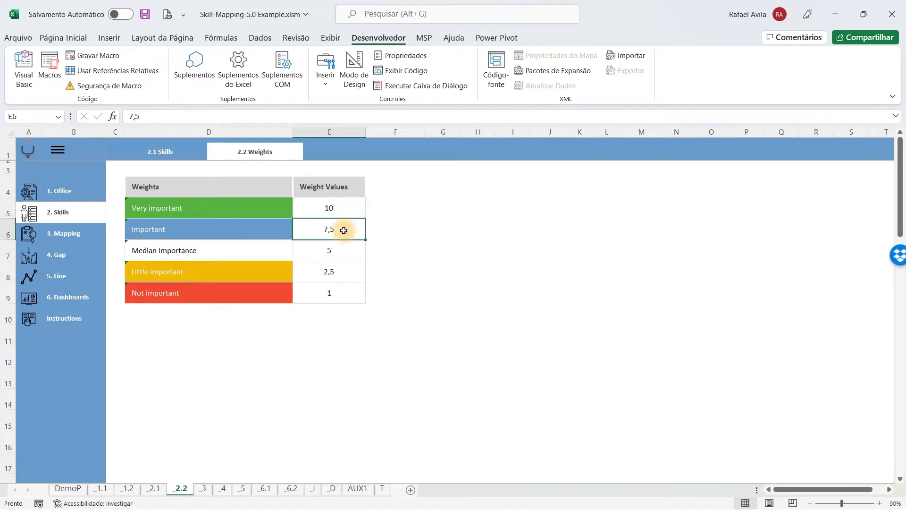
pyautogui.click(341, 250)
pyautogui.click(339, 271)
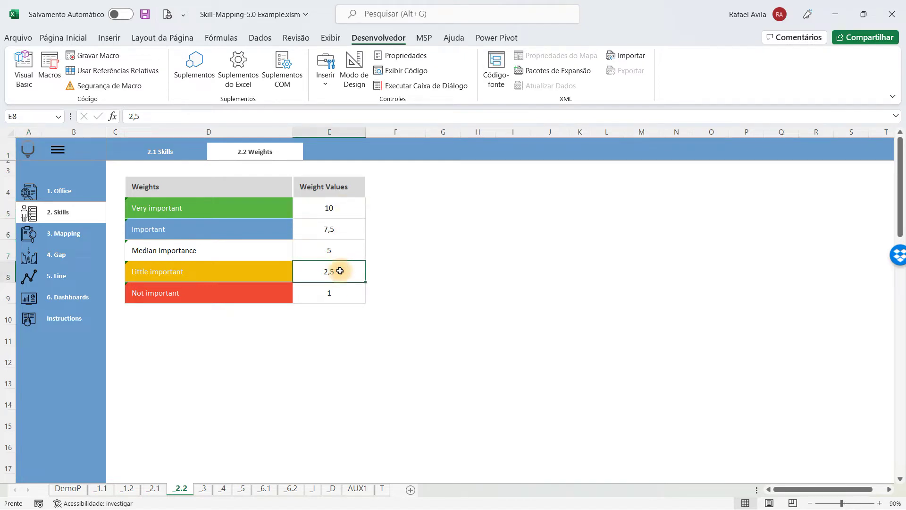
pyautogui.click(335, 289)
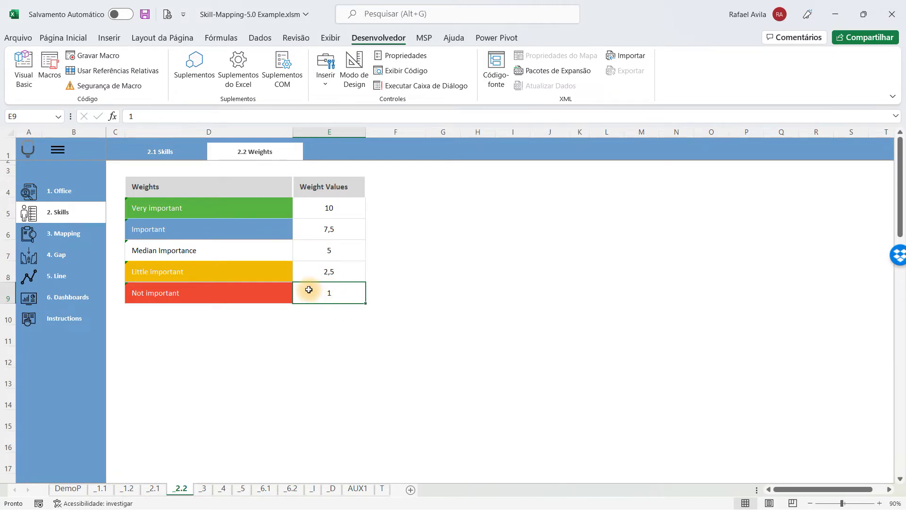
pyautogui.click(80, 237)
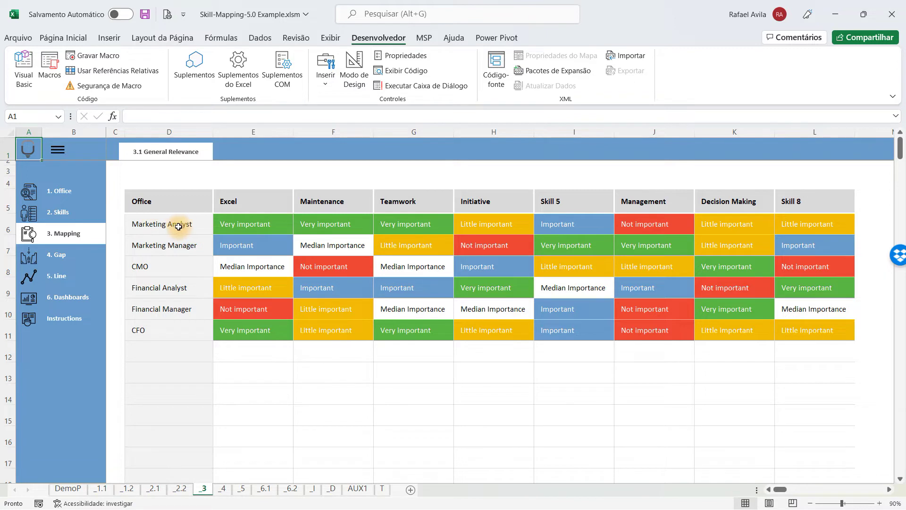
pyautogui.click(282, 226)
pyautogui.click(298, 230)
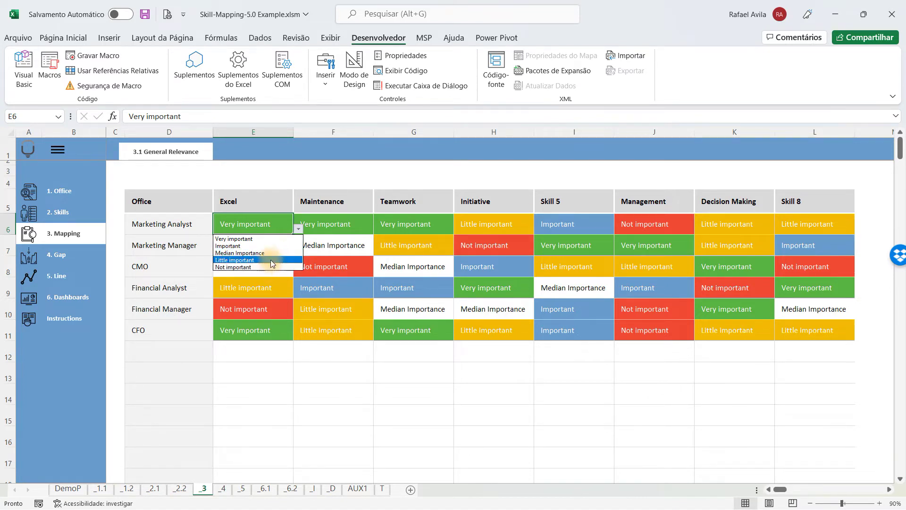
pyautogui.click(275, 225)
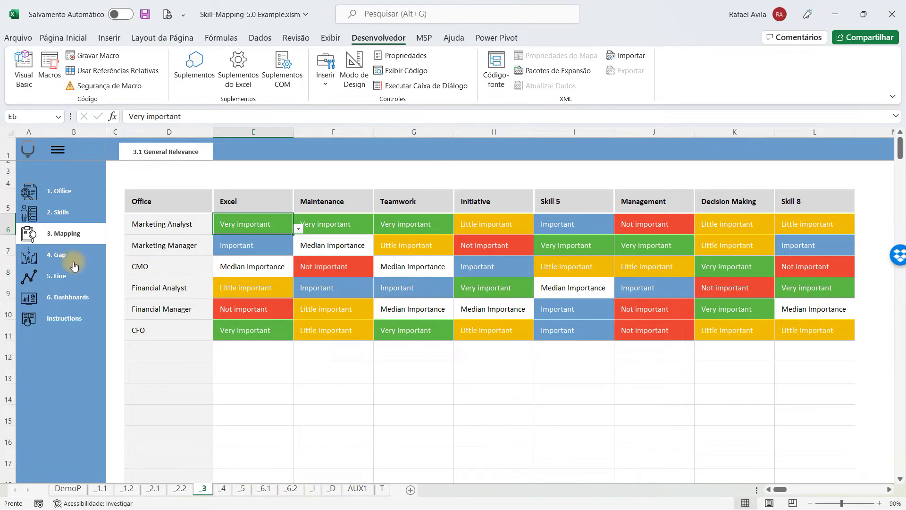
# Step: On the gap table, check F5's allowed assessment values leaving 80, then go to the line chart
pyautogui.click(58, 255)
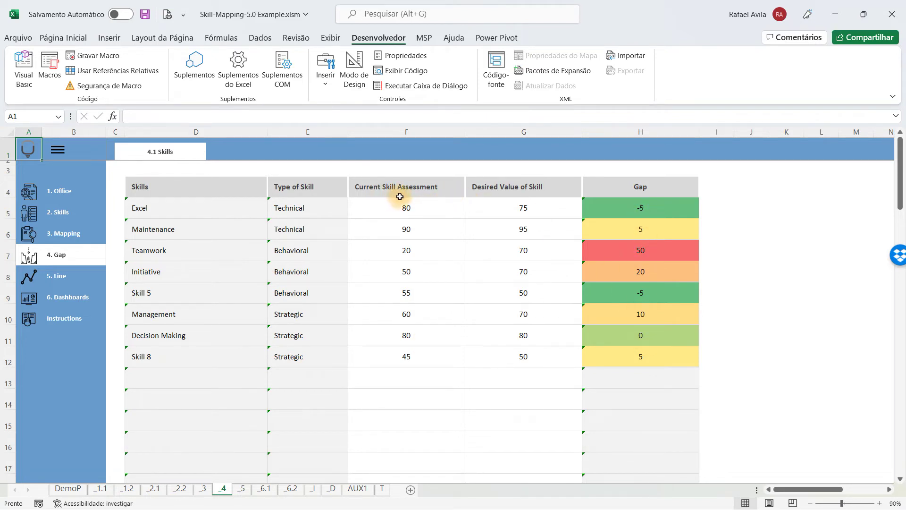
pyautogui.click(435, 206)
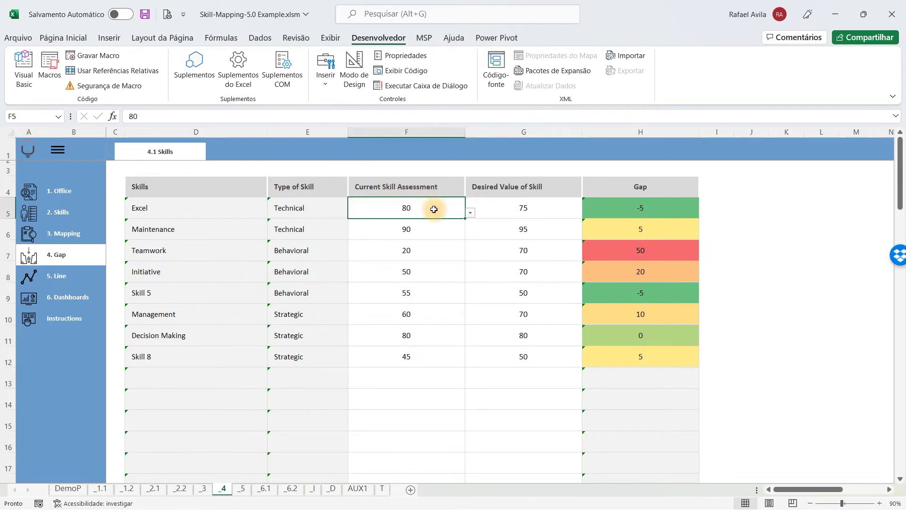
pyautogui.click(469, 214)
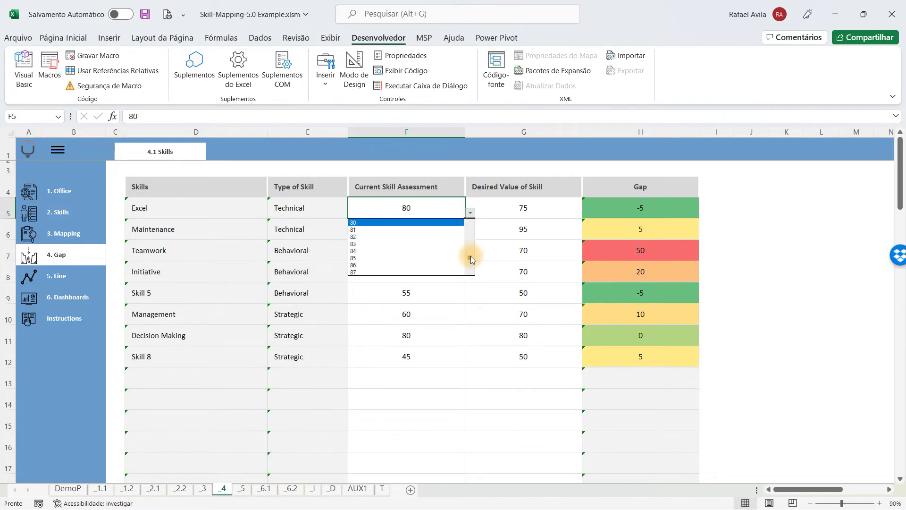
pyautogui.click(523, 203)
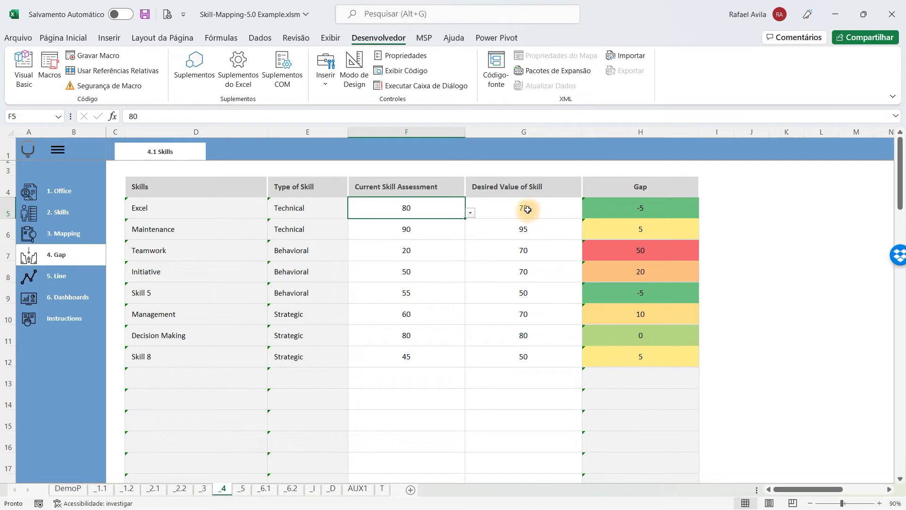
pyautogui.click(71, 279)
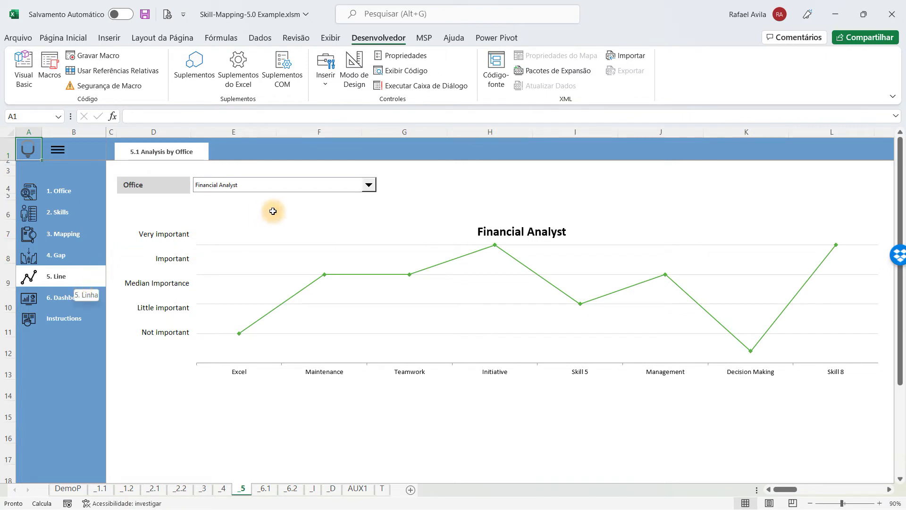
# Step: Chart Marketing Analyst, then Marketing Manager, from the 5.1 Office combo box
pyautogui.click(368, 185)
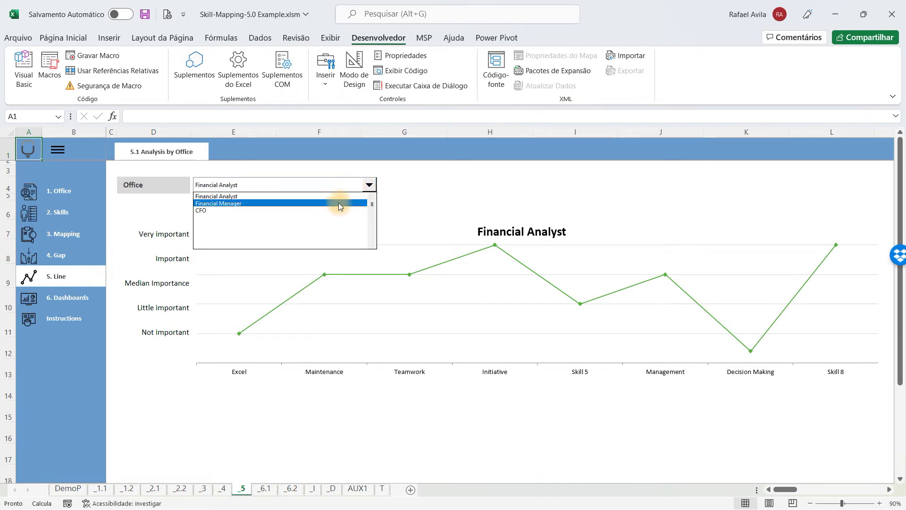
pyautogui.click(372, 197)
pyautogui.click(372, 197)
pyautogui.click(373, 198)
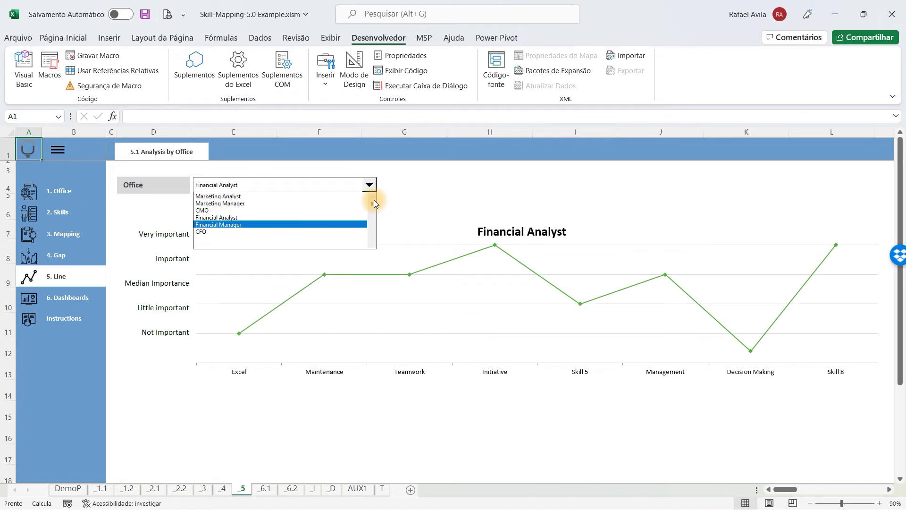
pyautogui.click(299, 195)
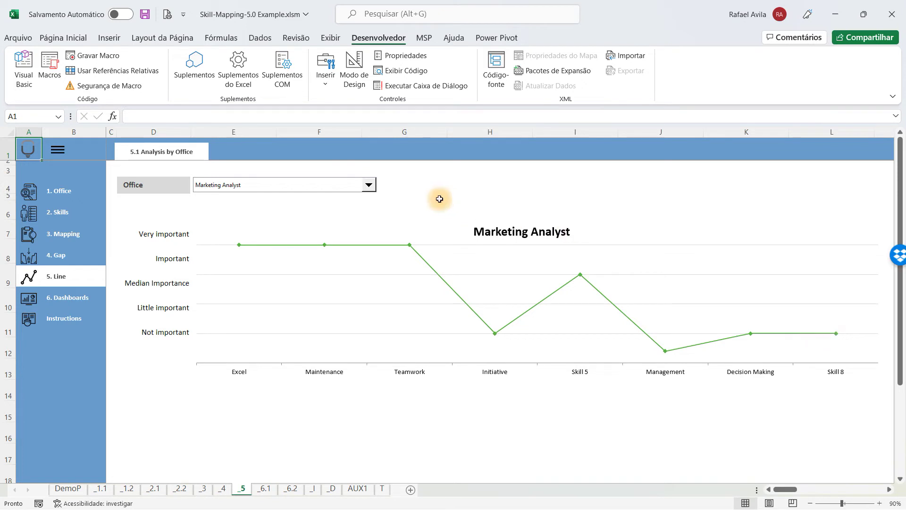
pyautogui.click(369, 187)
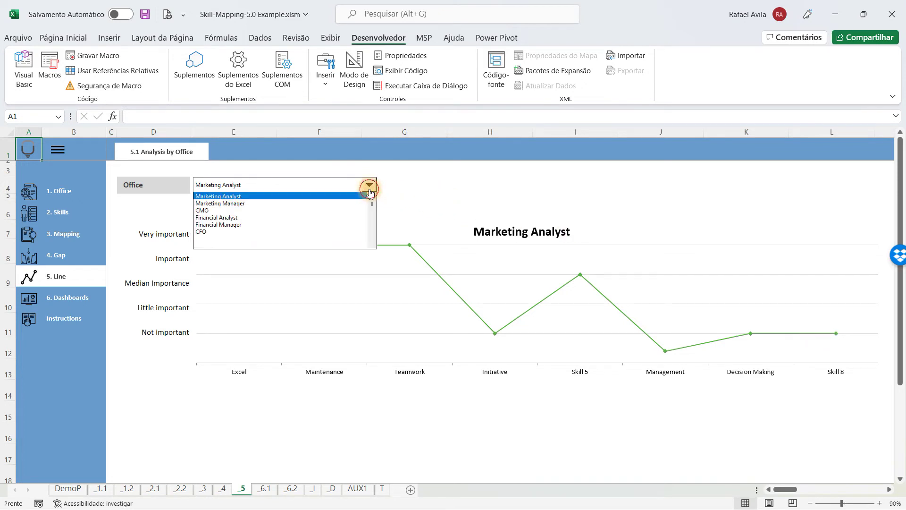
pyautogui.click(338, 202)
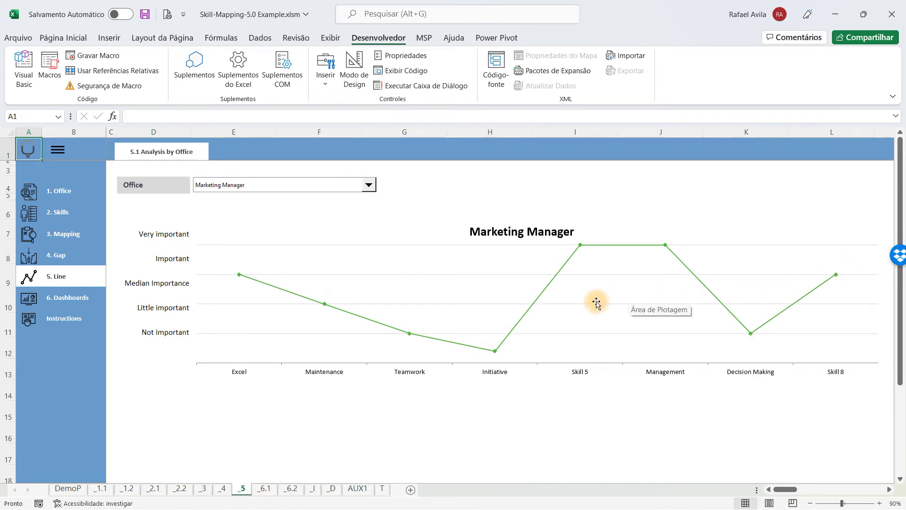
pyautogui.moveTo(250, 281)
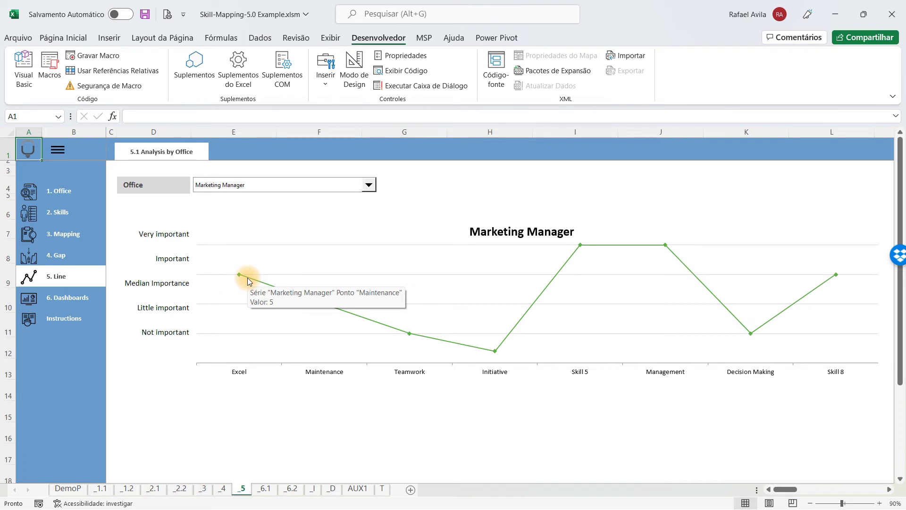
# Step: Set the radar chart to compare Marketing Analyst with Marketing Manager, then open the Gap dashboard
pyautogui.click(70, 299)
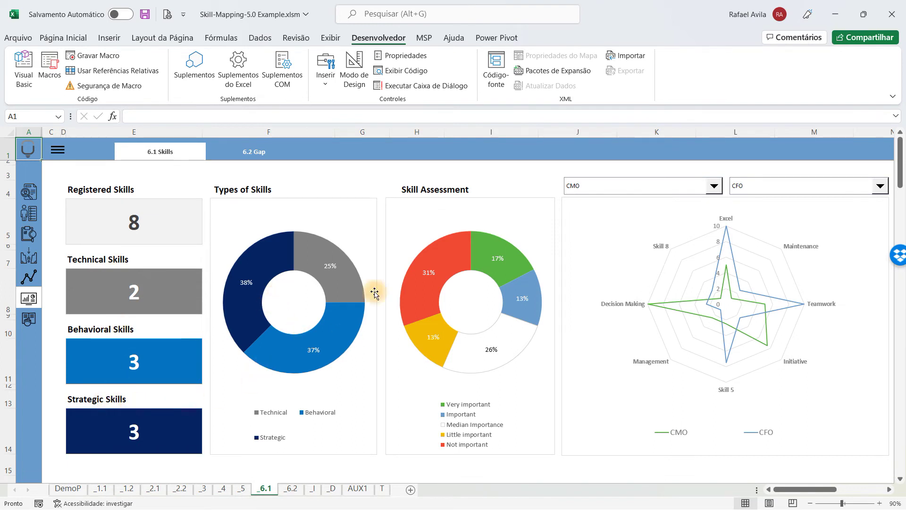
pyautogui.click(716, 187)
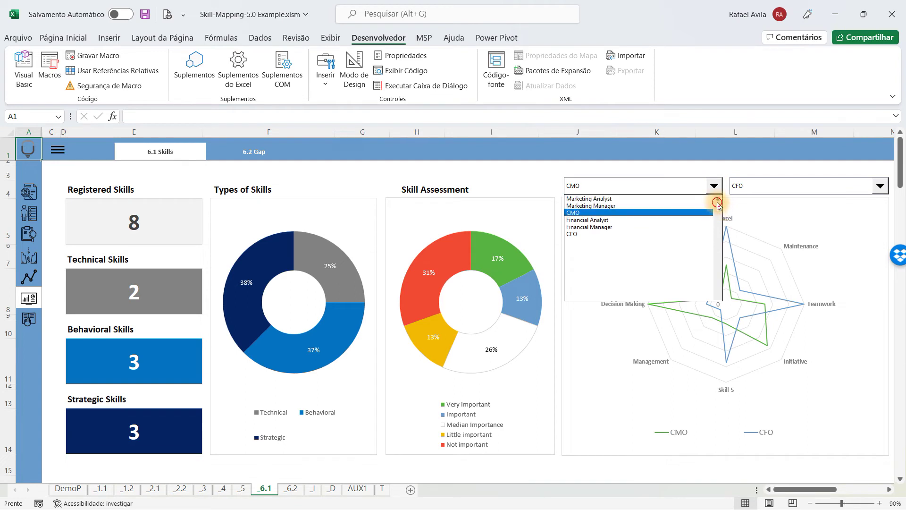
pyautogui.click(676, 198)
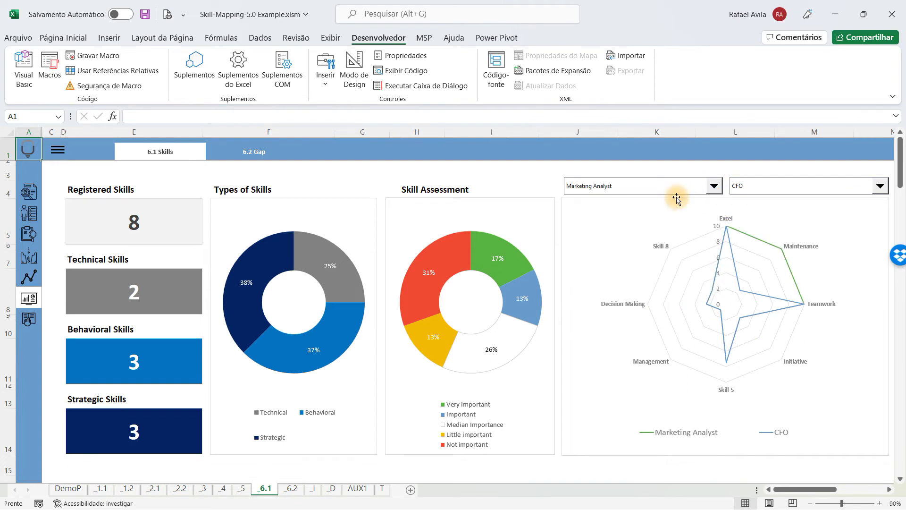
pyautogui.click(819, 188)
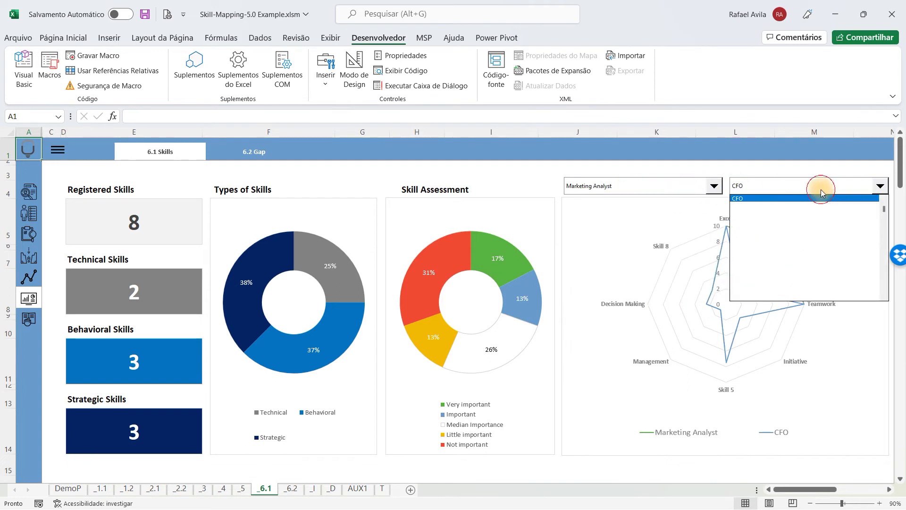
pyautogui.click(884, 199)
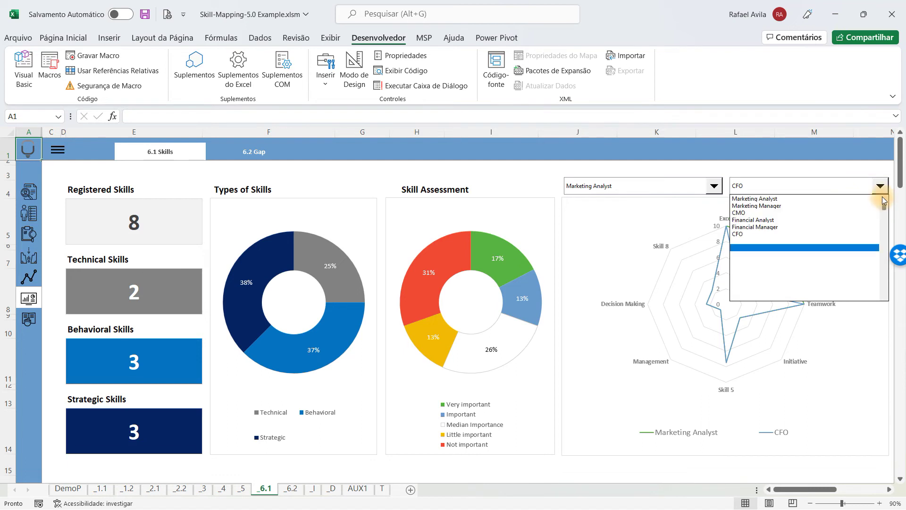
pyautogui.click(829, 205)
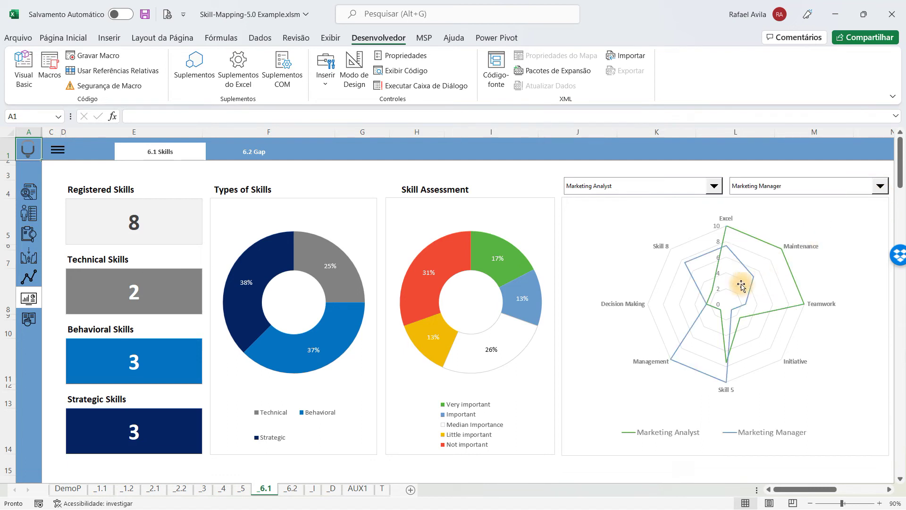
pyautogui.click(262, 160)
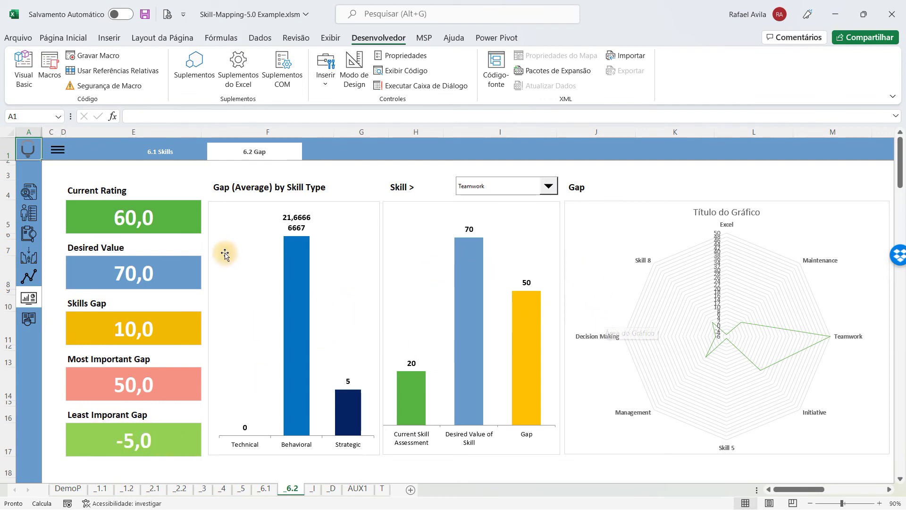
# Step: Return to the Instructions sheet showing the English and $ settings
pyautogui.click(27, 319)
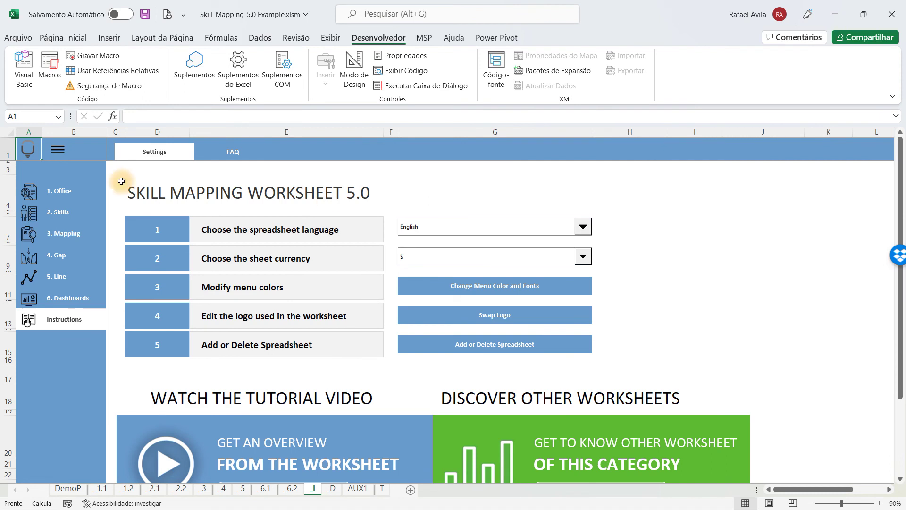
pyautogui.click(69, 215)
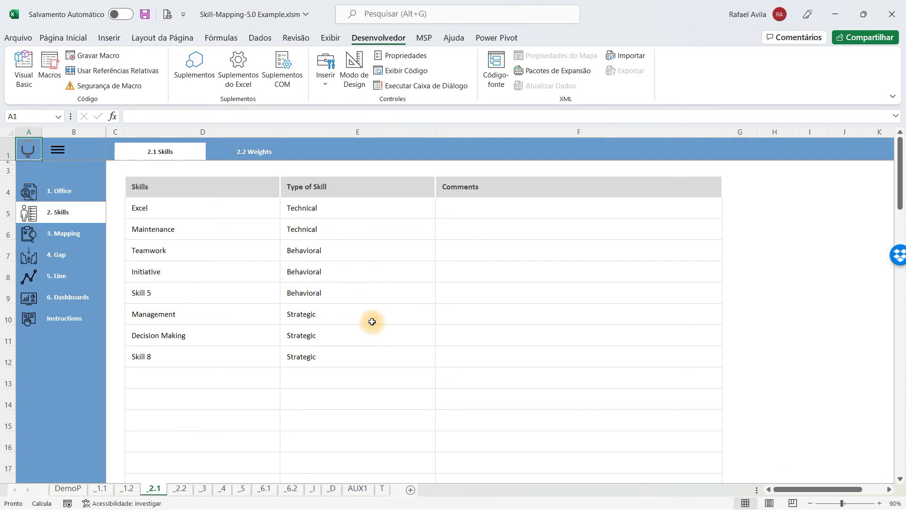
pyautogui.click(59, 191)
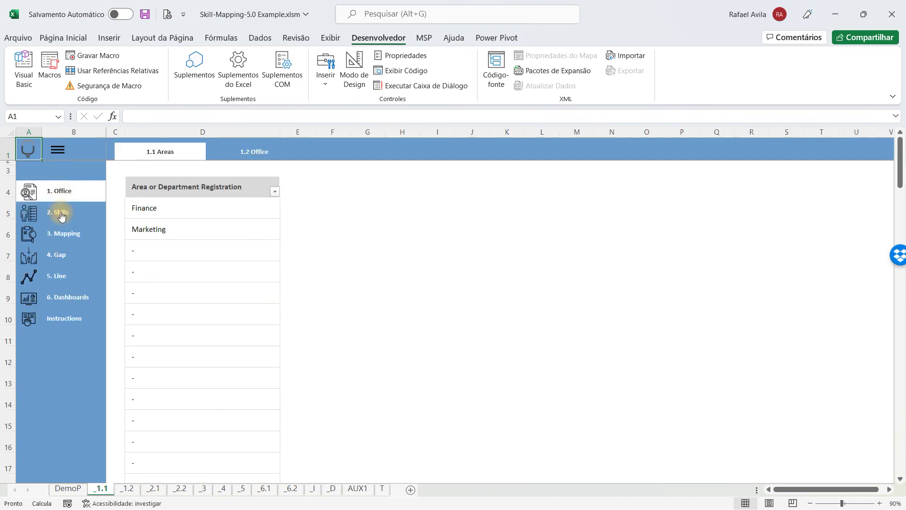
pyautogui.click(72, 233)
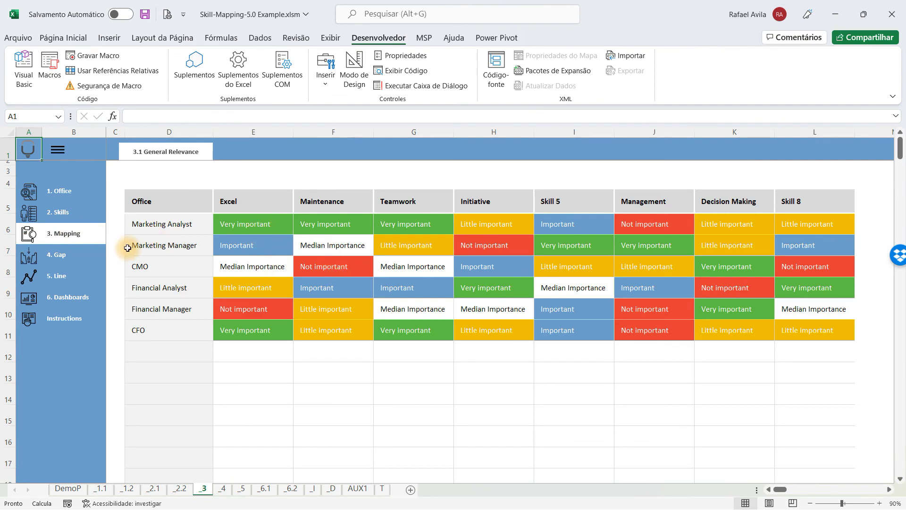
pyautogui.click(88, 256)
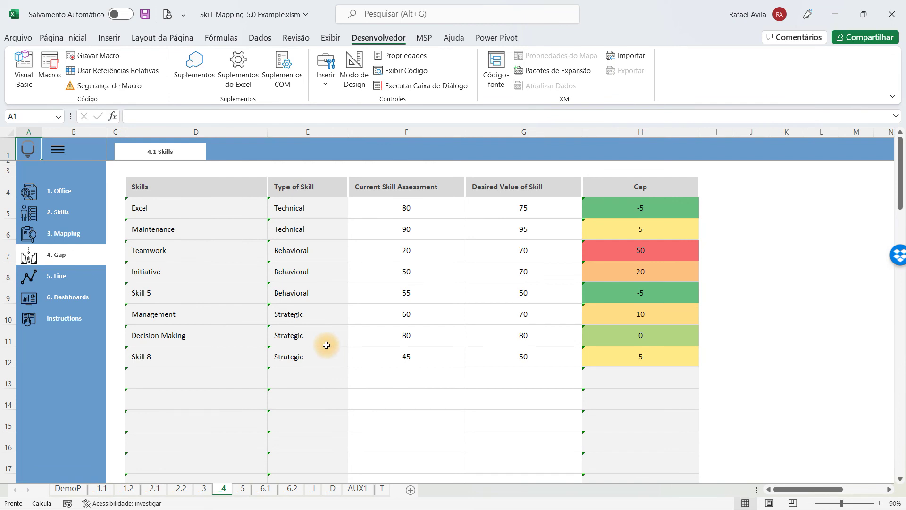
pyautogui.click(82, 321)
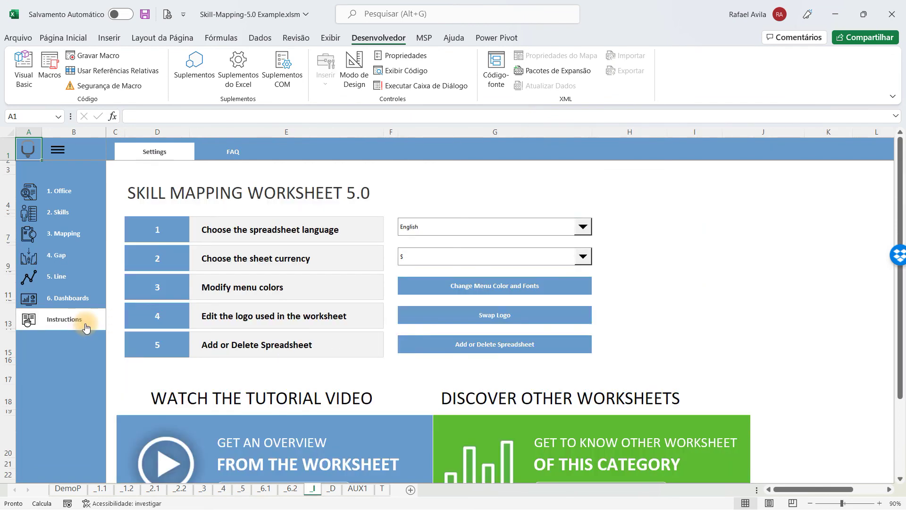